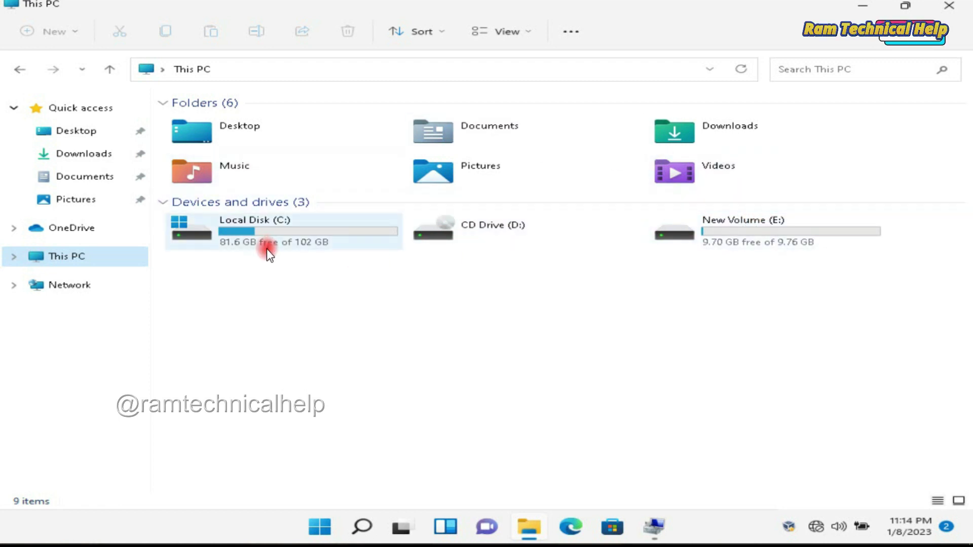
# - Open Computer Management for This PC and show Disk Management
pyautogui.moveTo(267, 249)
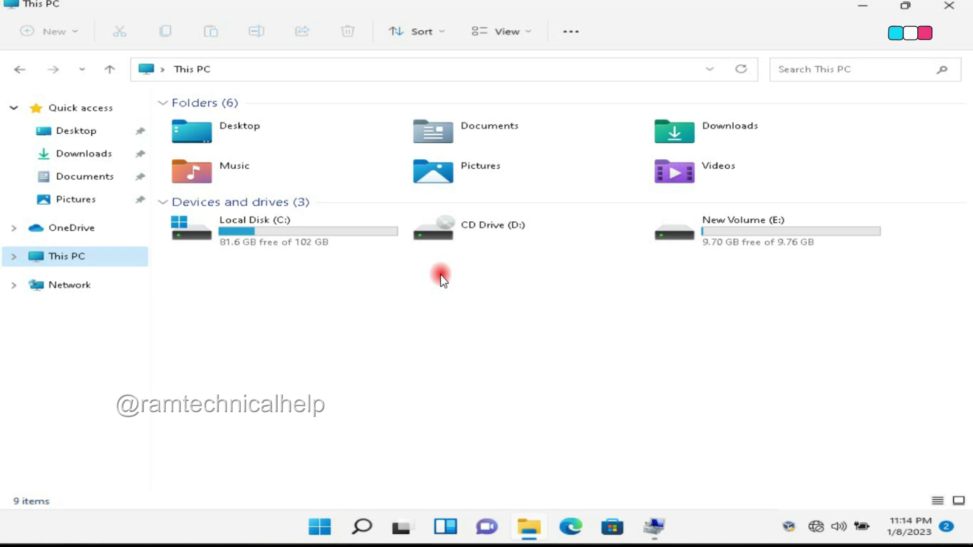
pyautogui.rightClick(79, 256)
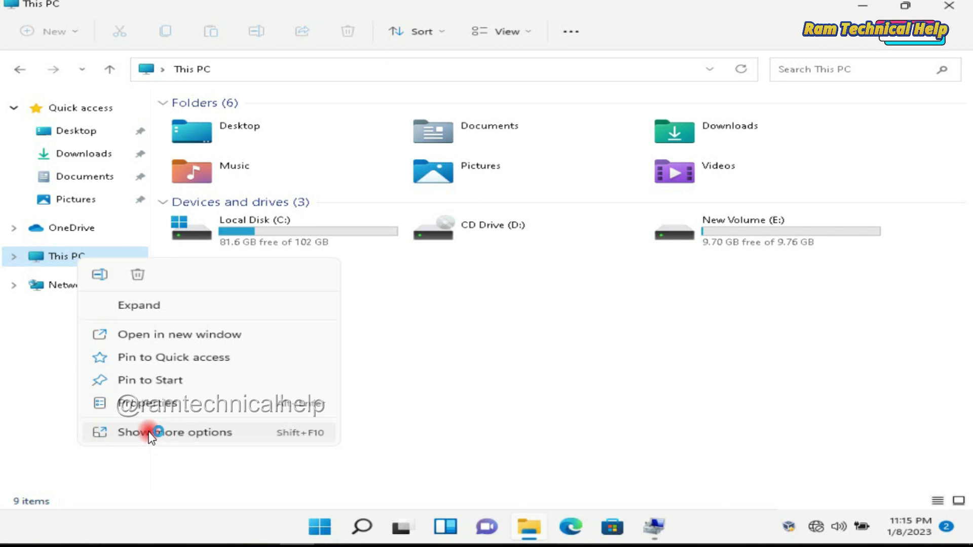
pyautogui.click(170, 435)
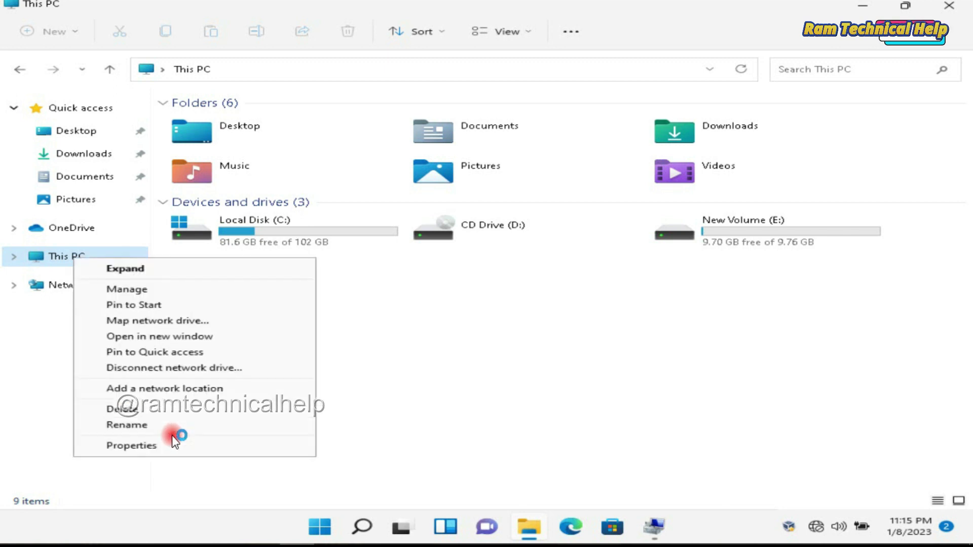
pyautogui.click(138, 290)
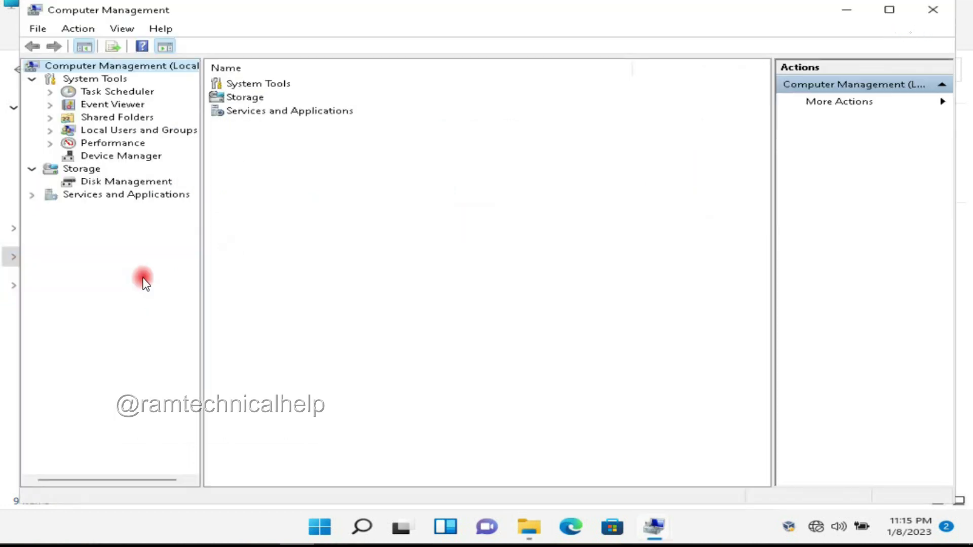
pyautogui.moveTo(323, 20); pyautogui.dragTo(425, 46)
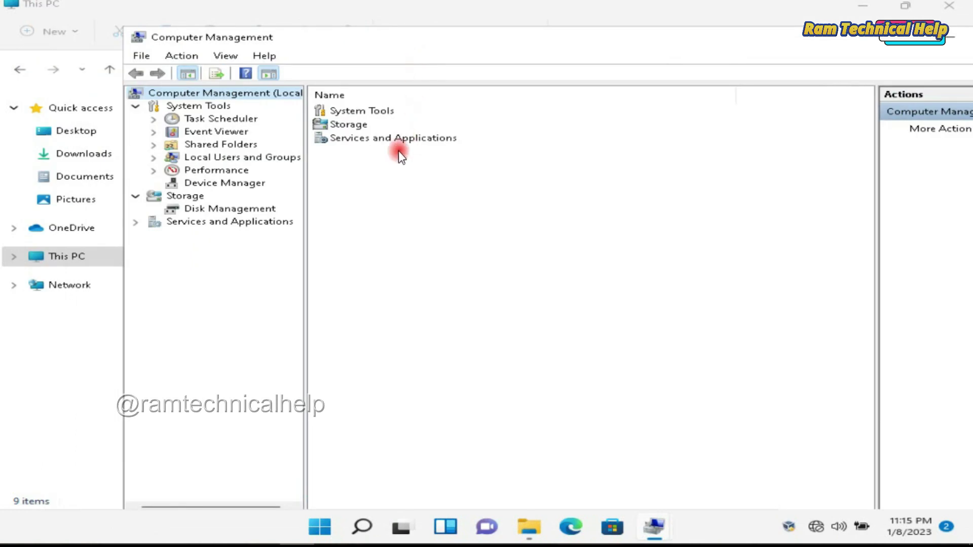
pyautogui.click(213, 210)
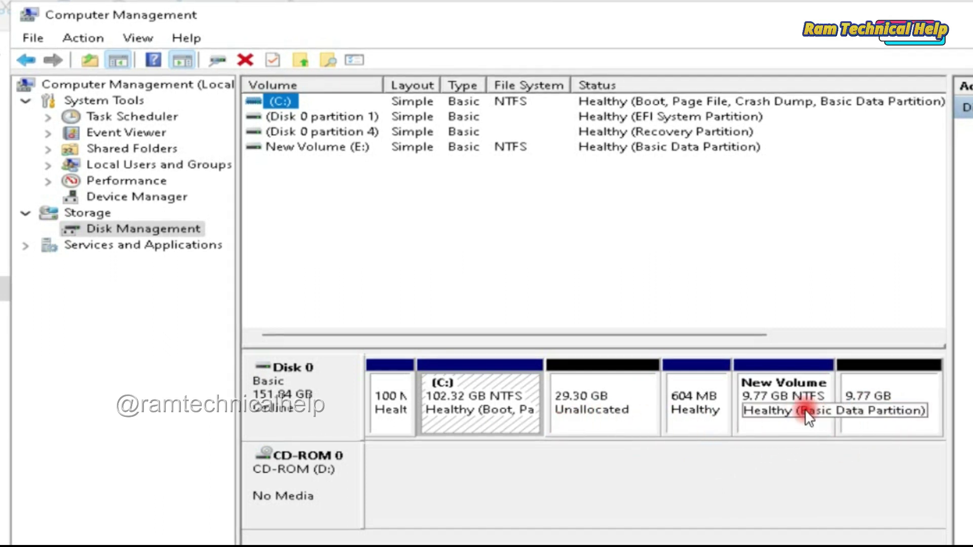
# - Shrink the New Volume (E:) by 5878 MB and open the volume options of the C: drive
pyautogui.rightClick(769, 402)
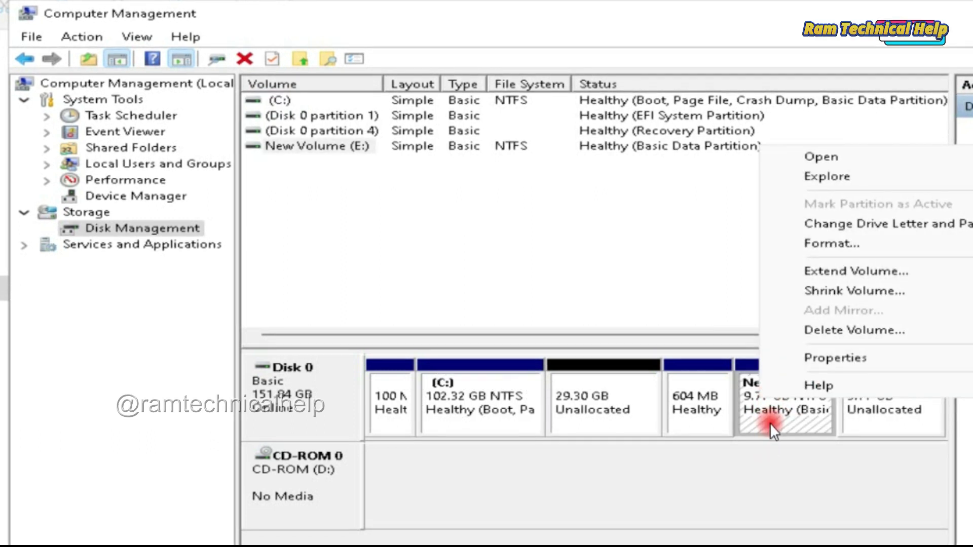
pyautogui.click(767, 414)
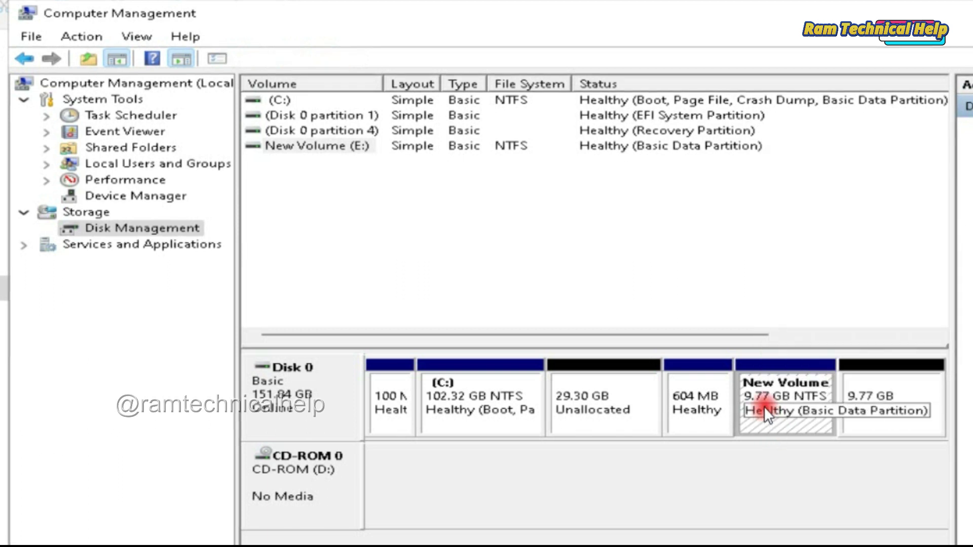
pyautogui.rightClick(761, 398)
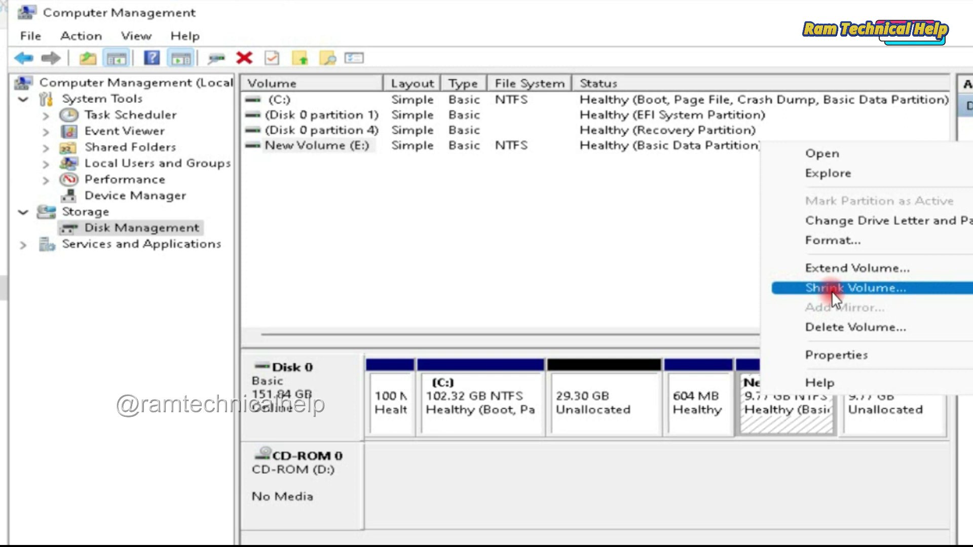
pyautogui.click(869, 290)
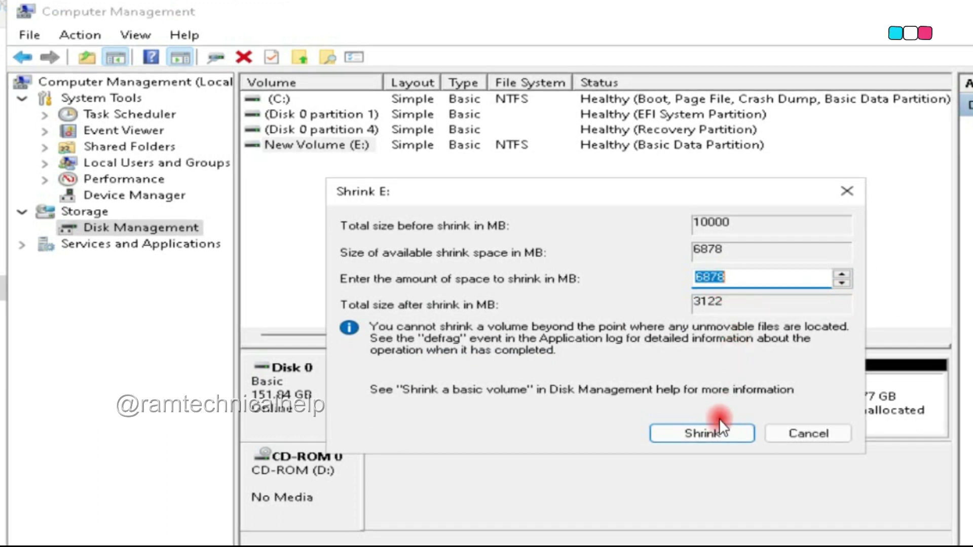
pyautogui.click(709, 278)
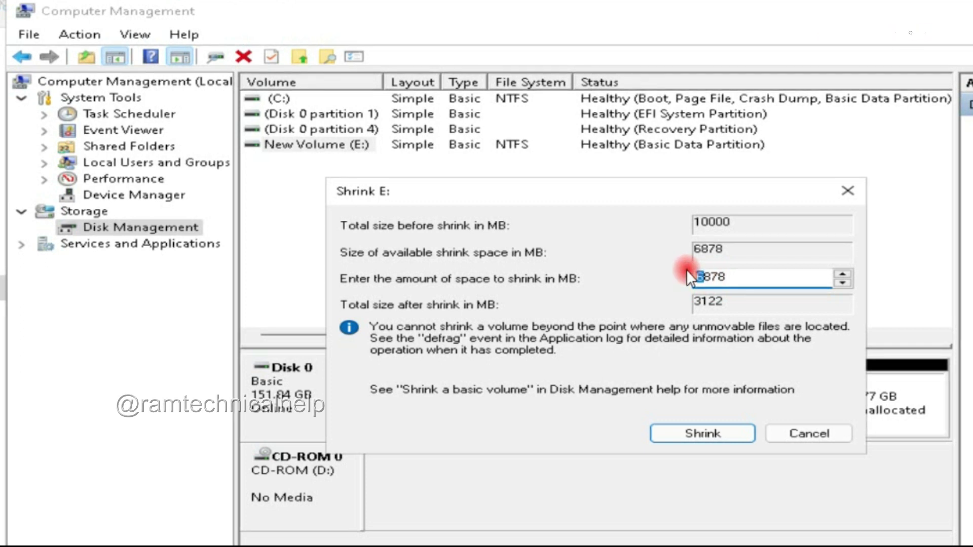
pyautogui.write('5')
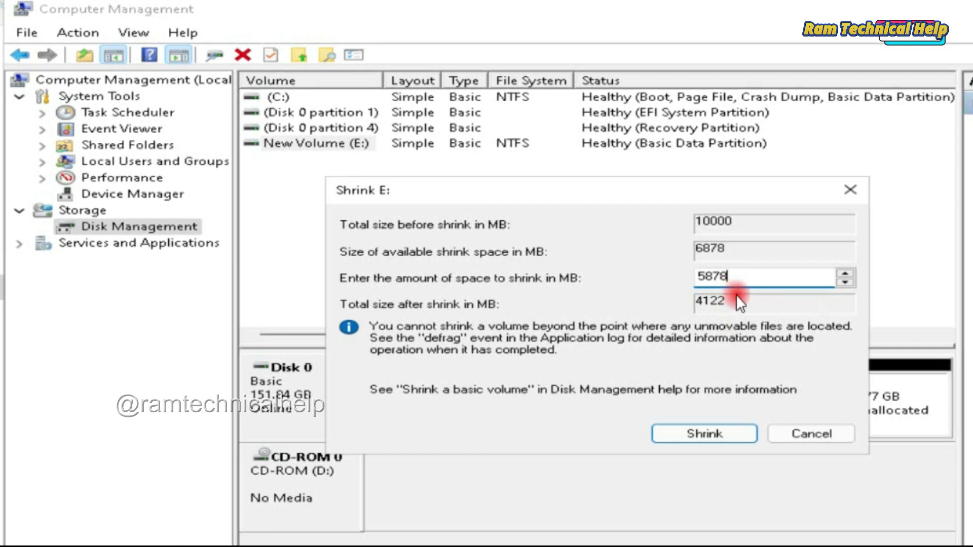
pyautogui.click(707, 431)
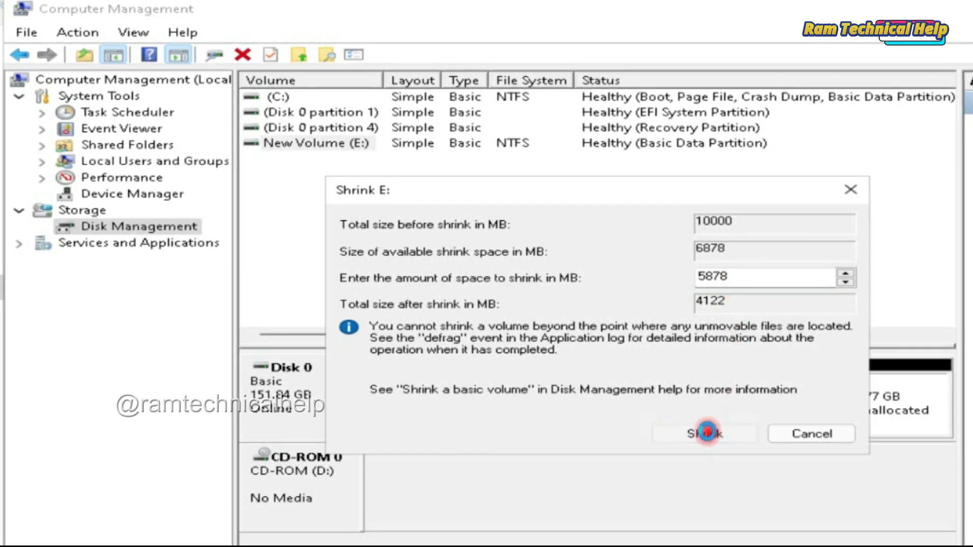
pyautogui.click(868, 432)
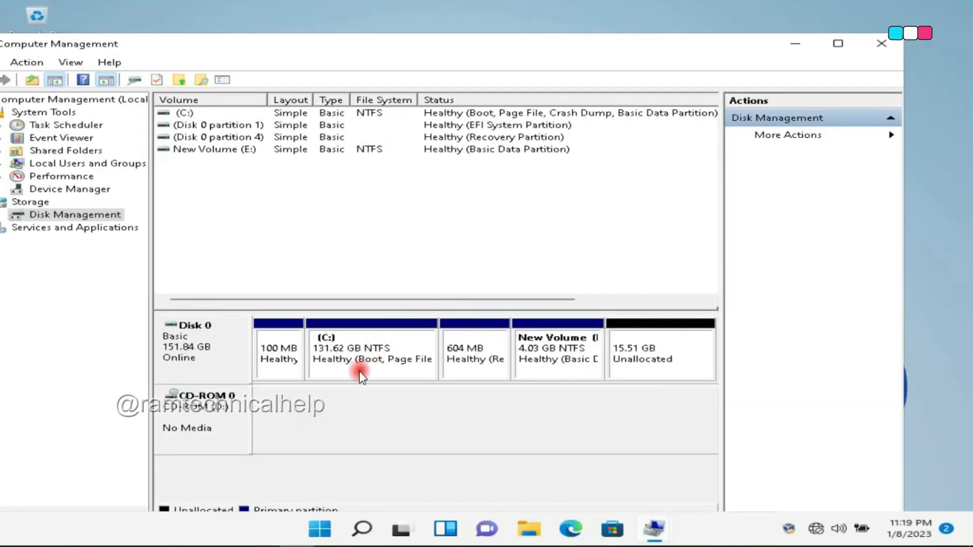
pyautogui.rightClick(343, 358)
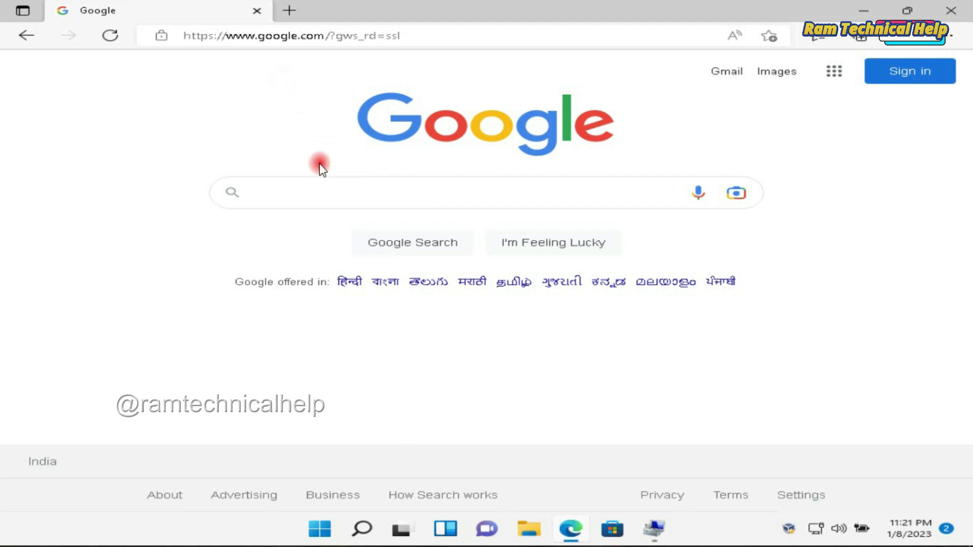
# - In Microsoft Edge, search Google for "minitool partition wizard free" and download the Free Edition of MiniTool Partition Wizard
pyautogui.click(322, 194)
pyautogui.write('mi')
pyautogui.write('nit')
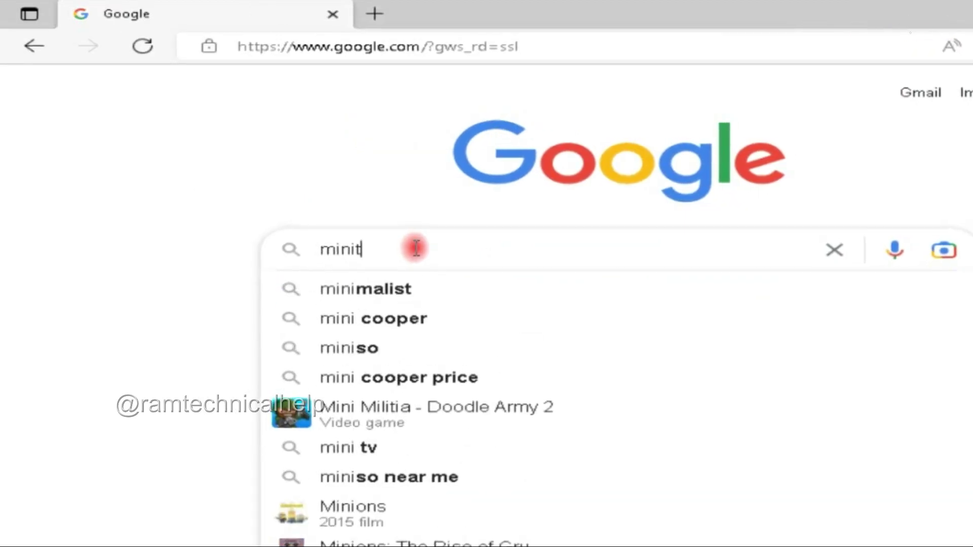
pyautogui.write('ool')
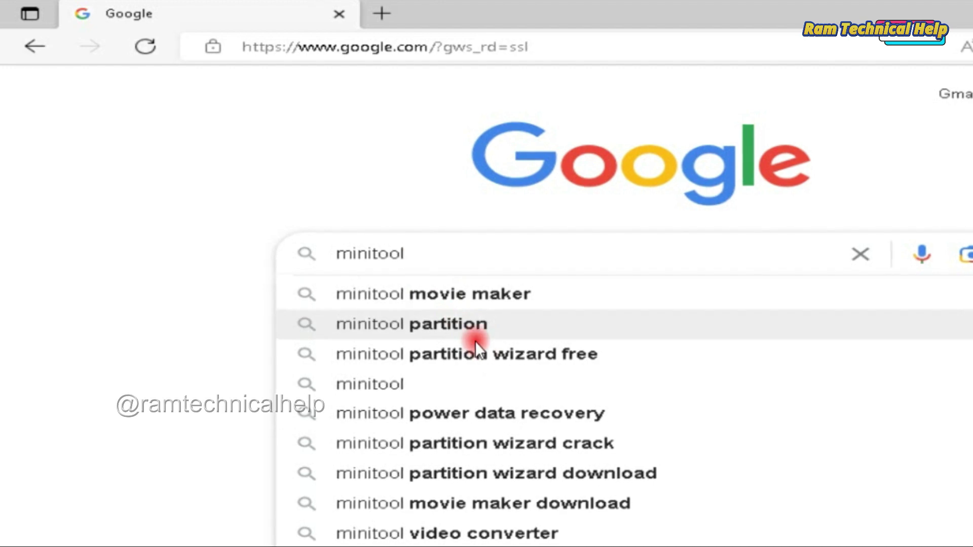
pyautogui.click(484, 358)
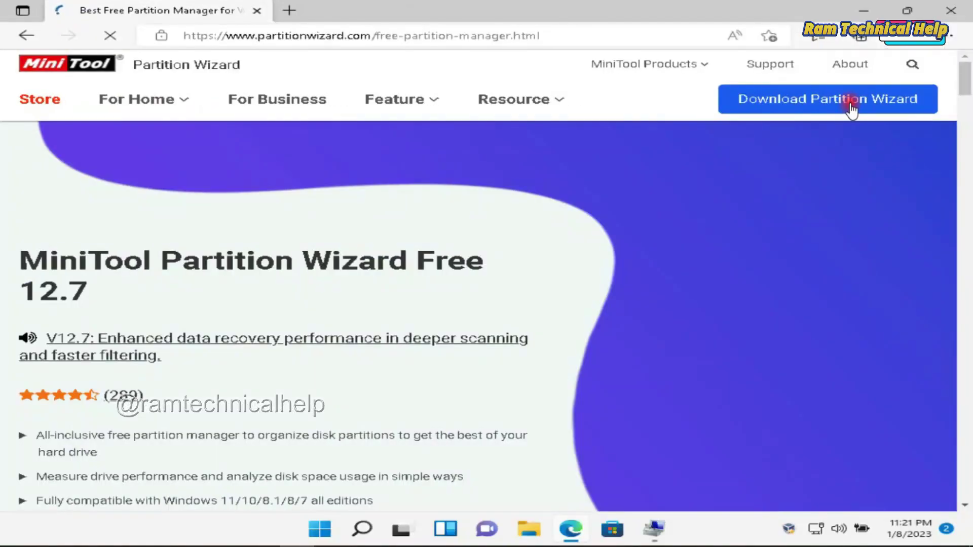
pyautogui.moveTo(827, 104)
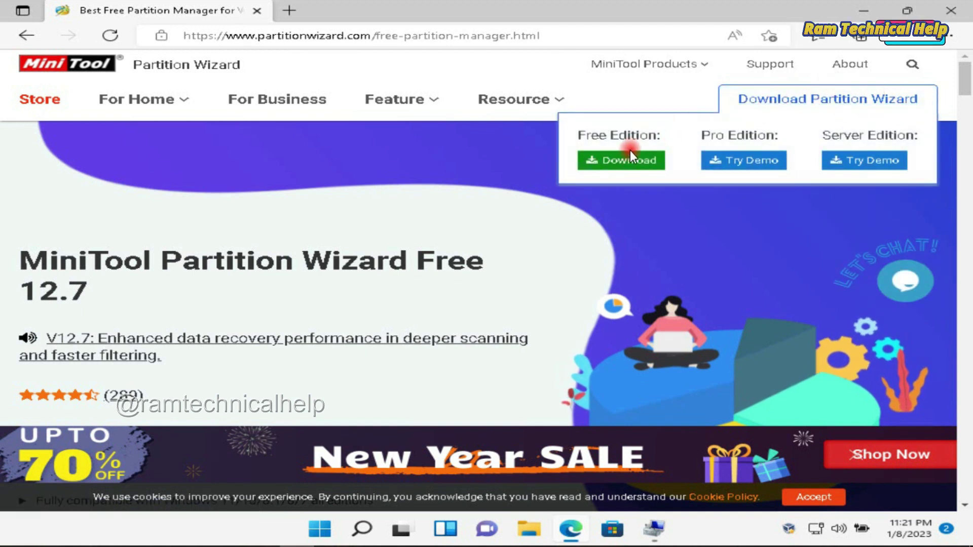
pyautogui.click(621, 162)
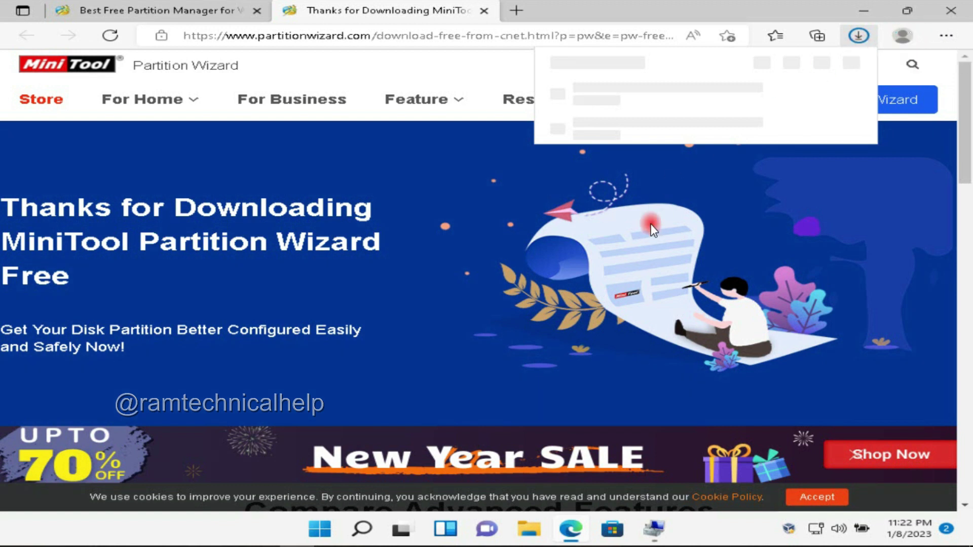
# - In File Explorer, run pw1207-free-online from Downloads as administrator with English as setup language, and minimize the folder window
pyautogui.click(530, 527)
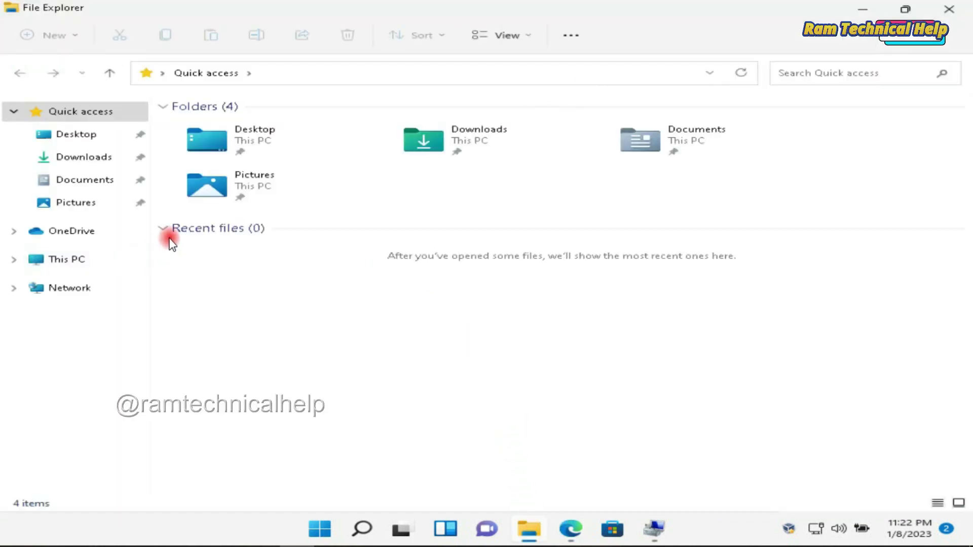
pyautogui.click(81, 160)
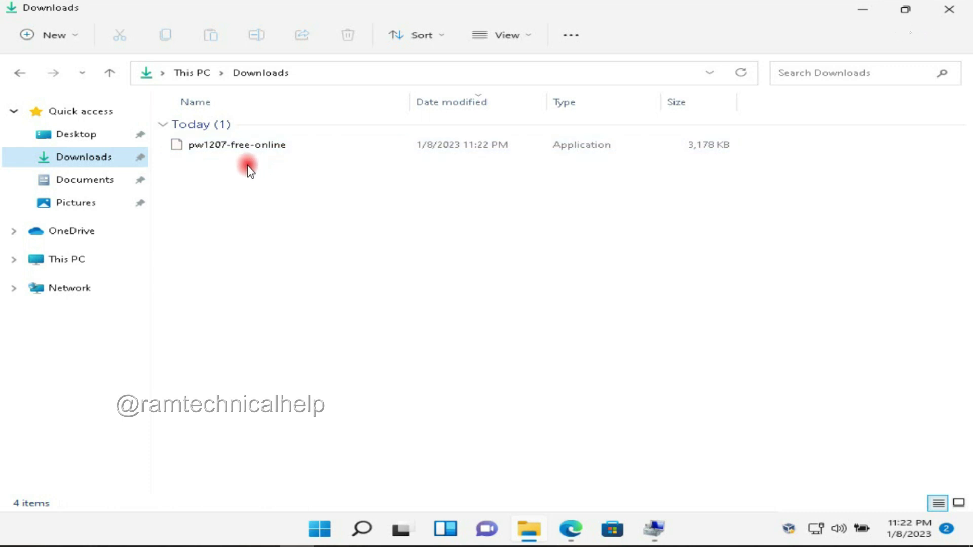
pyautogui.click(224, 146)
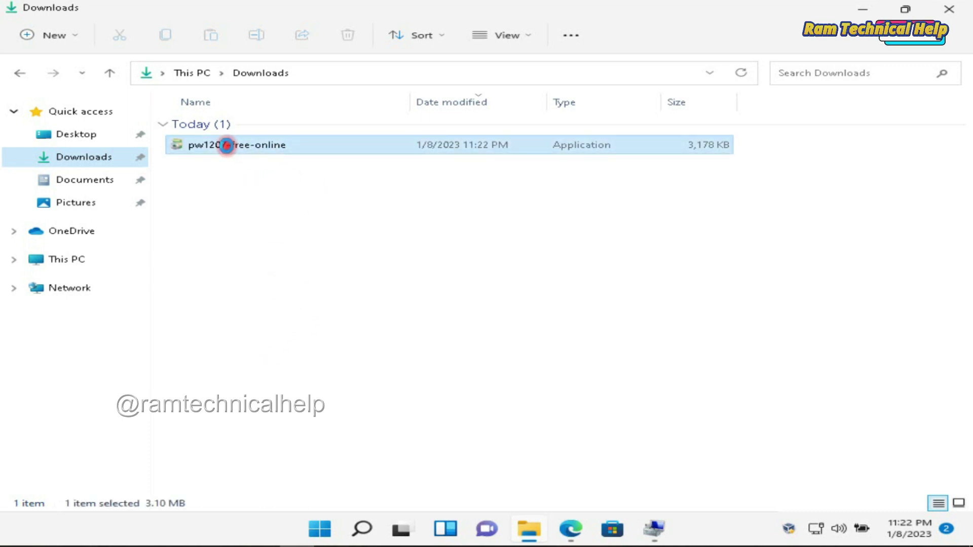
pyautogui.rightClick(227, 147)
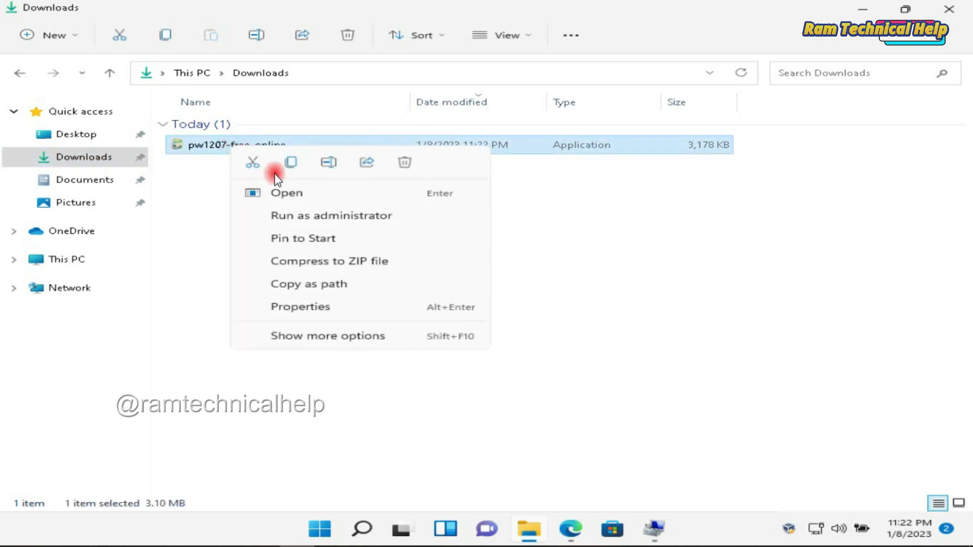
pyautogui.click(292, 217)
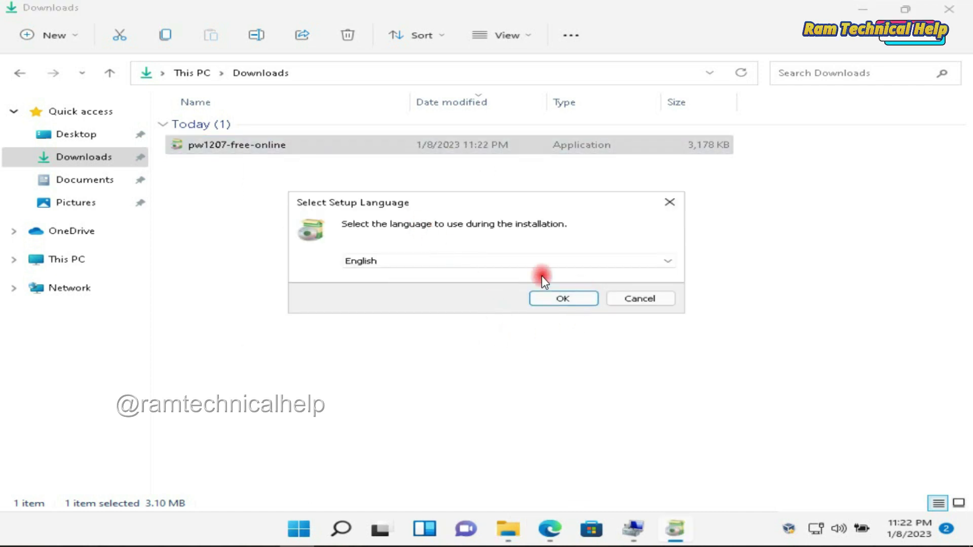
pyautogui.click(582, 299)
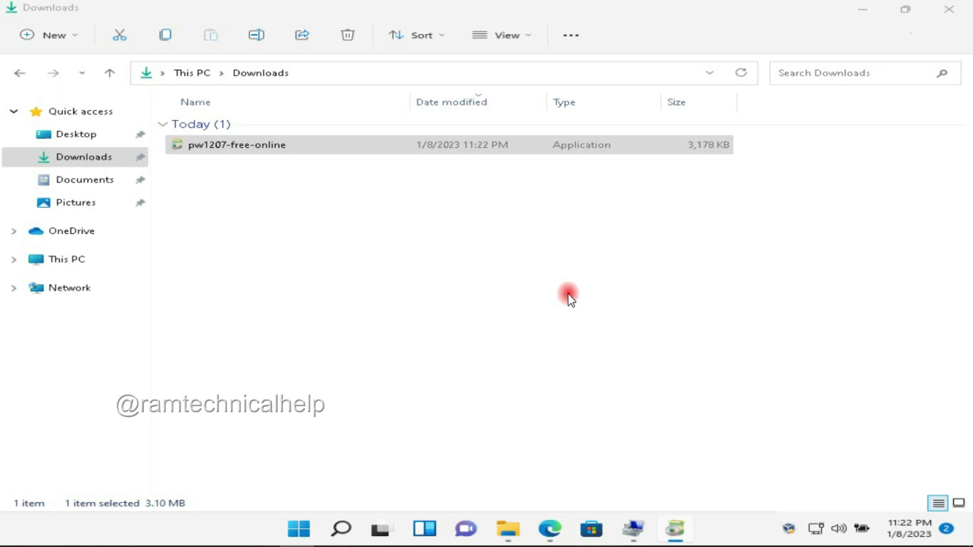
pyautogui.click(862, 14)
pyautogui.click(861, 15)
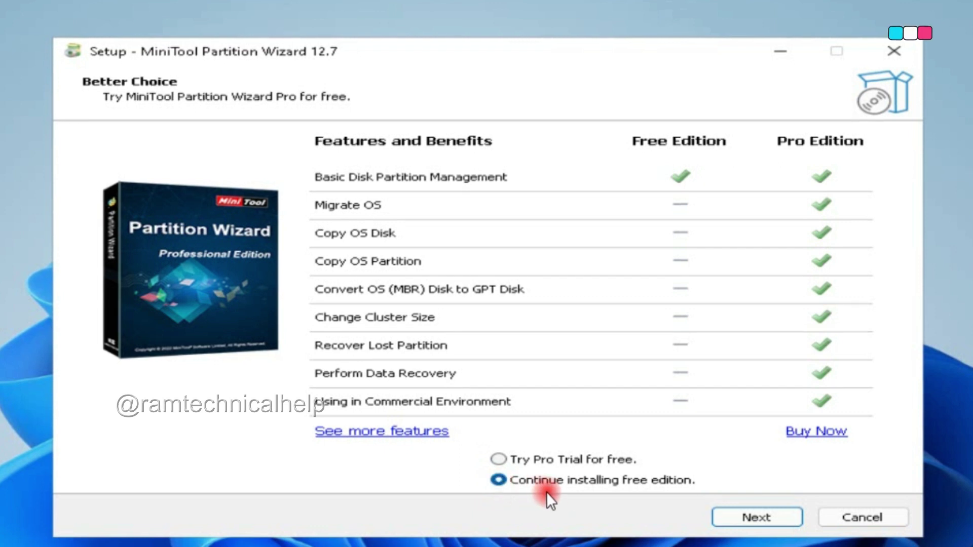
# - Install the free edition of MiniTool Partition Wizard without ShadowMaker Free in the default folder, and launch it on finishing
pyautogui.click(747, 518)
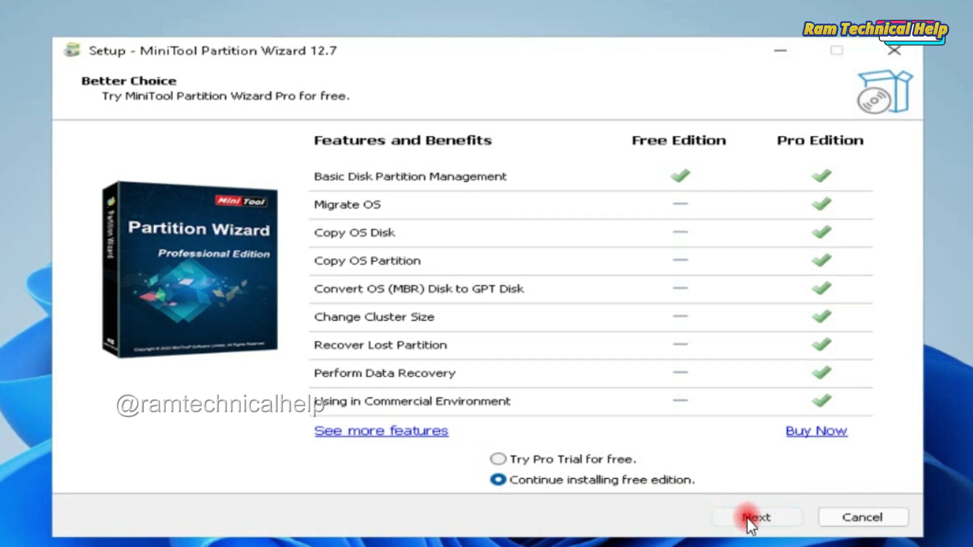
pyautogui.click(323, 226)
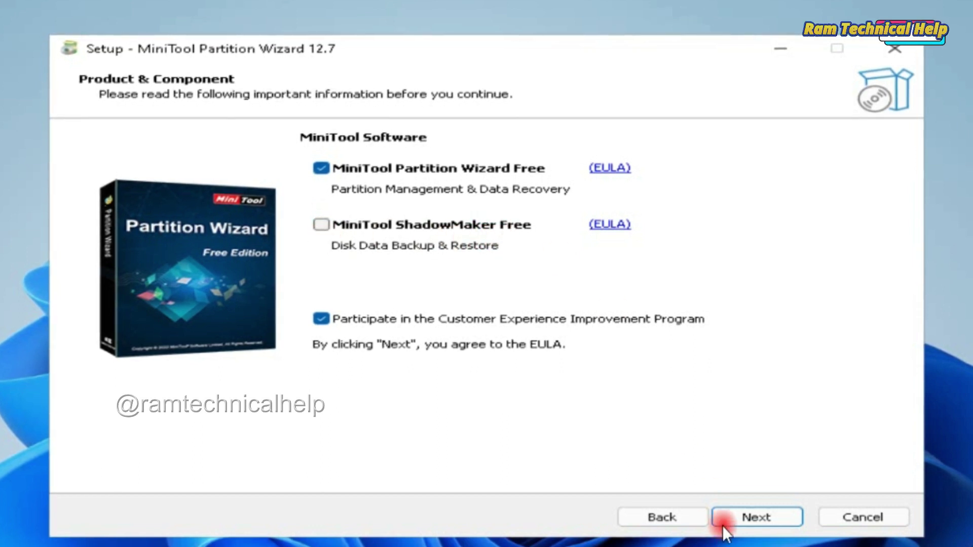
pyautogui.click(759, 518)
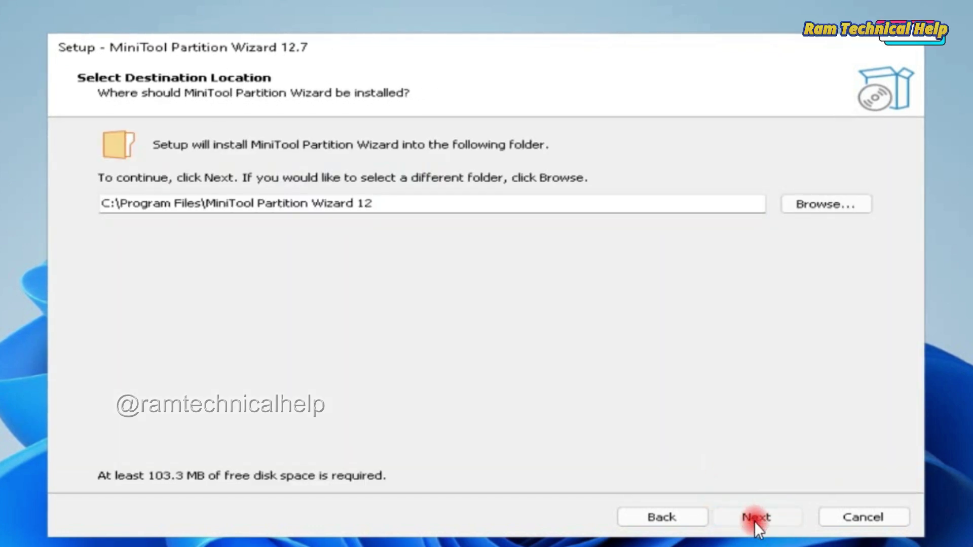
pyautogui.click(754, 519)
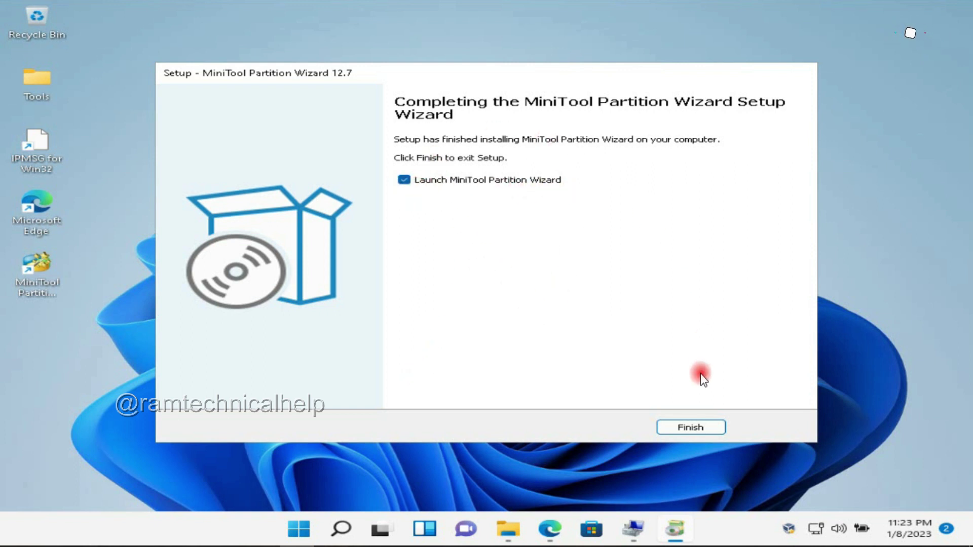
pyautogui.click(692, 430)
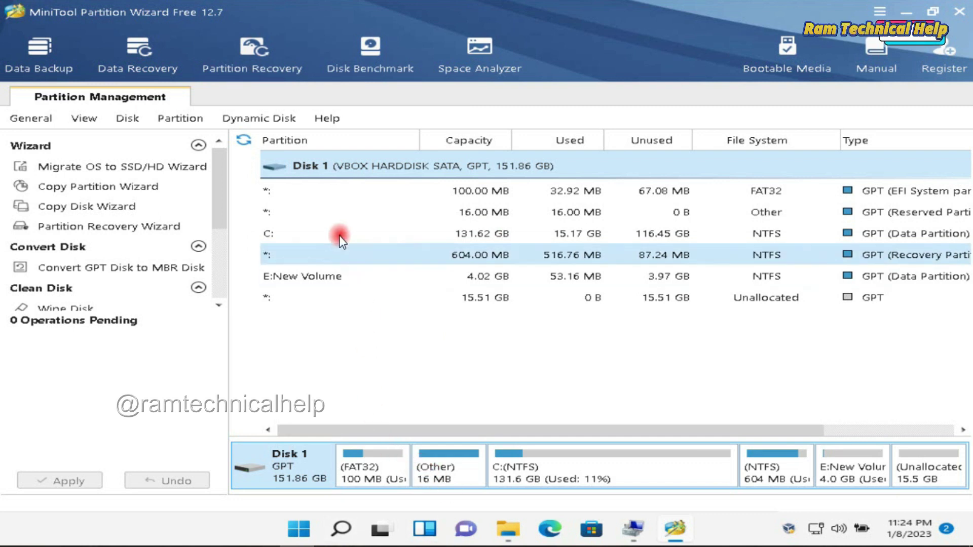
# - Extend the C: partition by taking the full 15.51 GB from the unallocated space on Disk 1
pyautogui.click(920, 482)
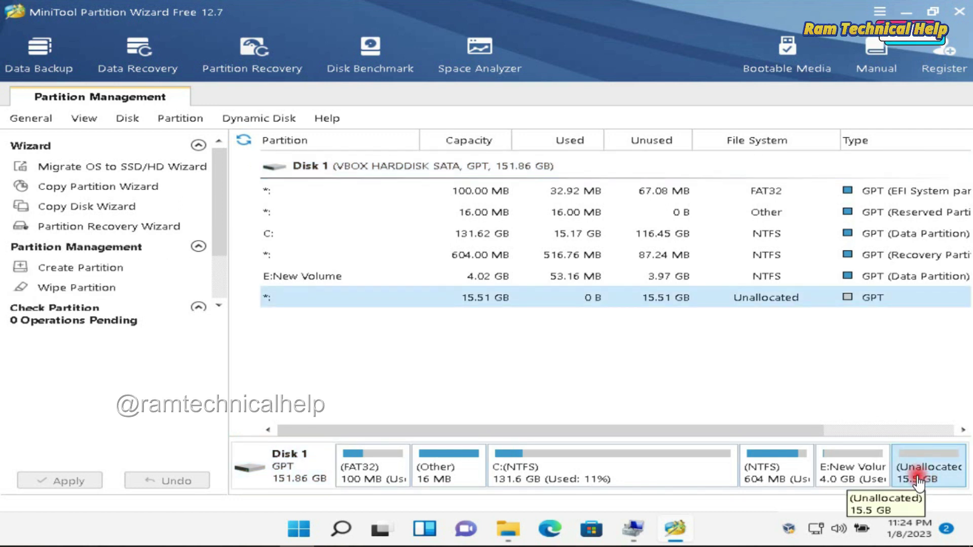
pyautogui.click(796, 426)
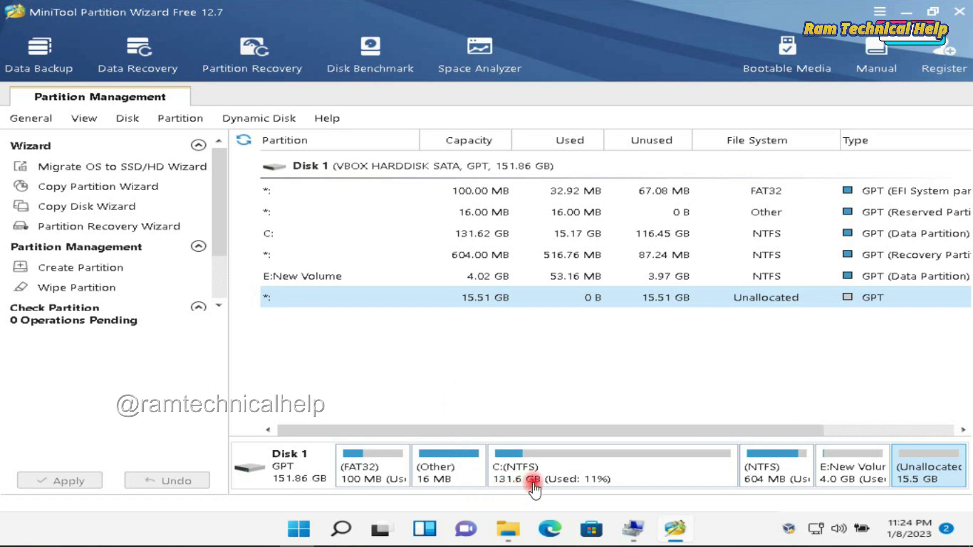
pyautogui.click(520, 477)
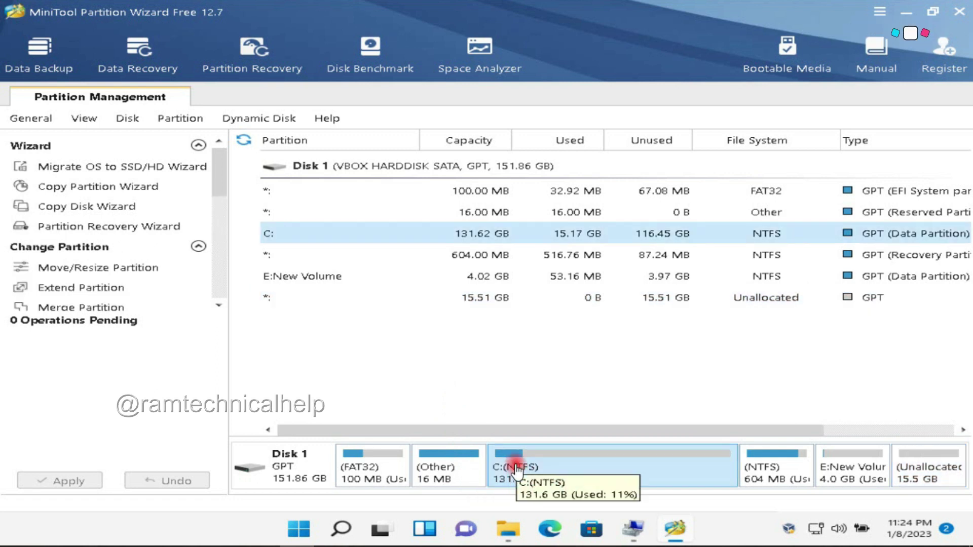
pyautogui.rightClick(516, 469)
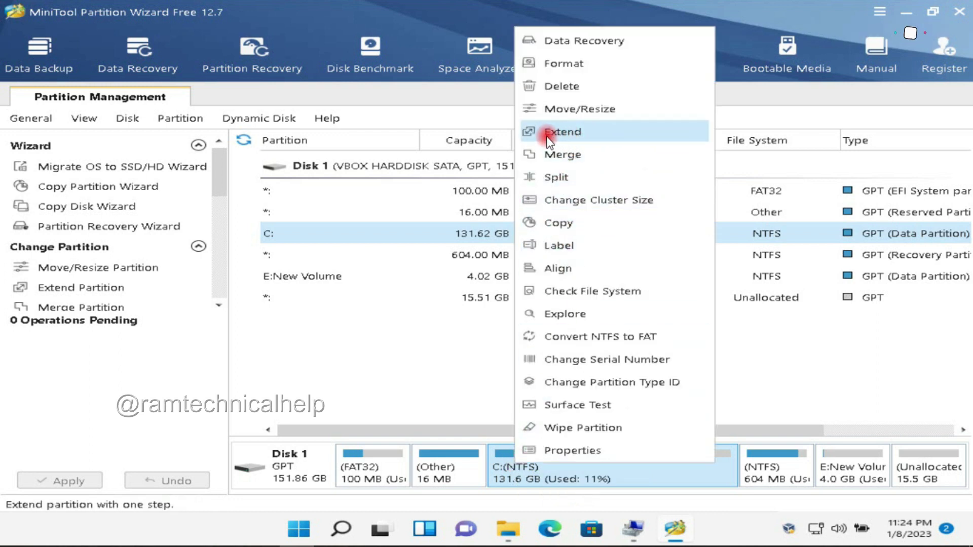
pyautogui.click(571, 137)
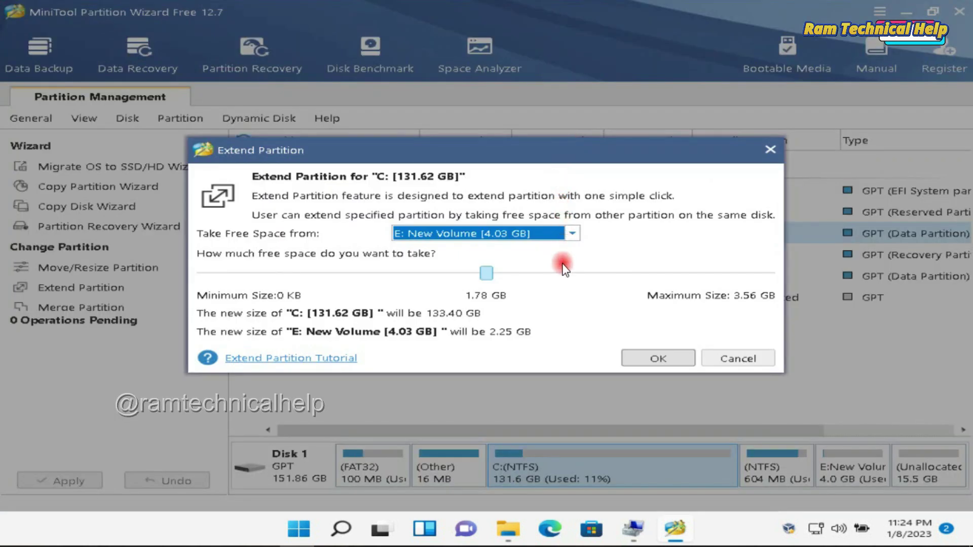
pyautogui.click(573, 234)
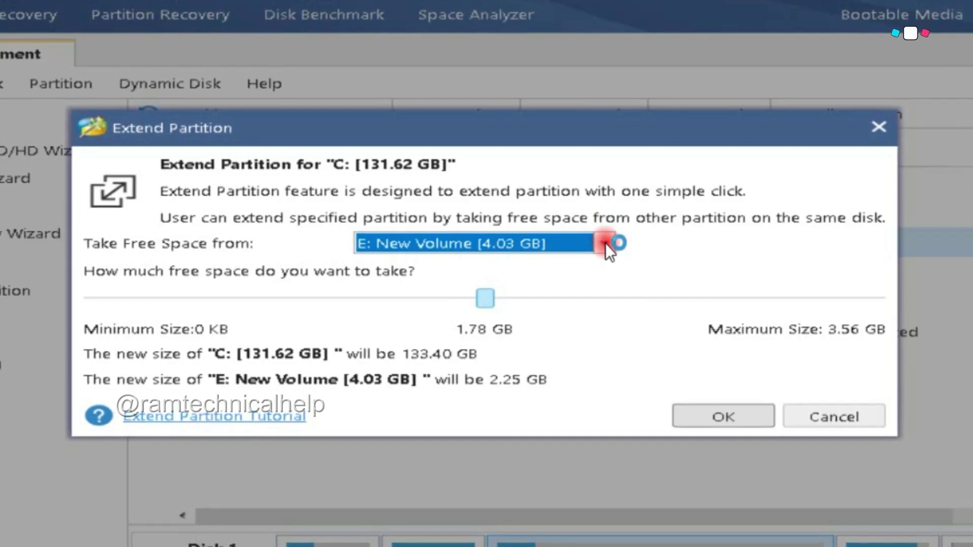
pyautogui.click(605, 243)
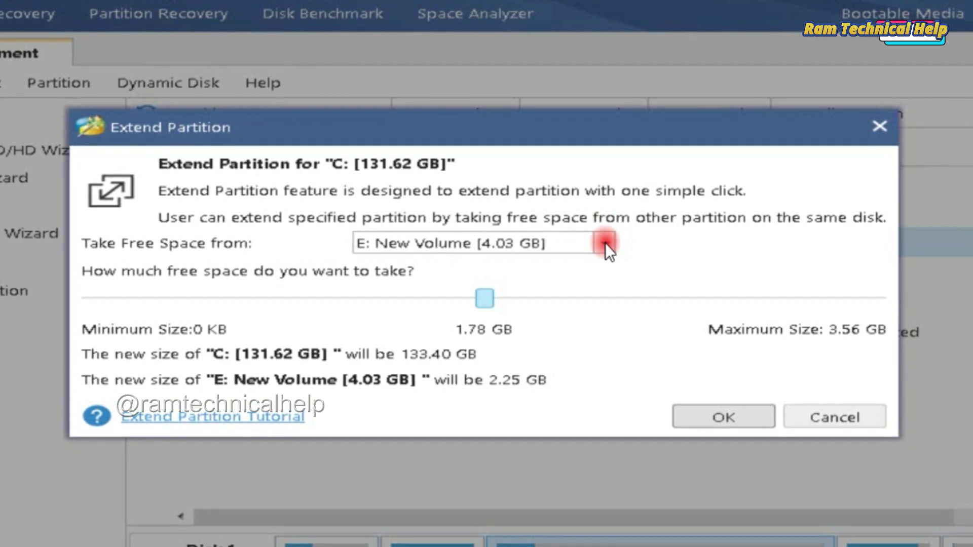
pyautogui.click(605, 244)
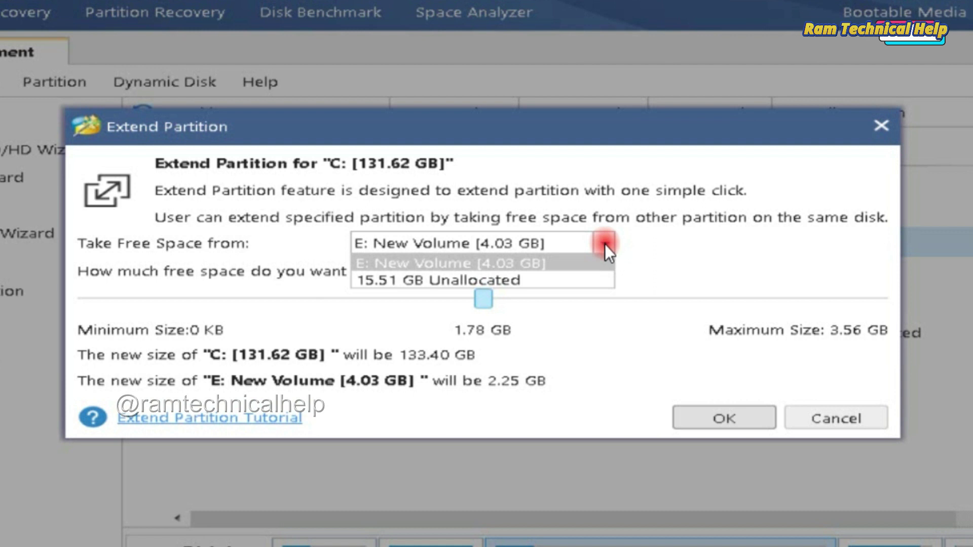
pyautogui.click(385, 283)
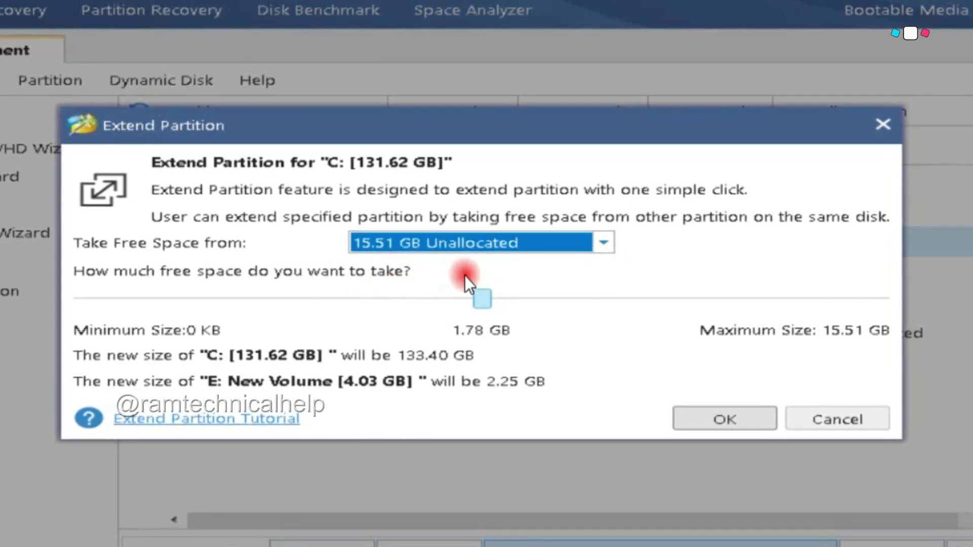
pyautogui.moveTo(482, 298); pyautogui.dragTo(895, 330)
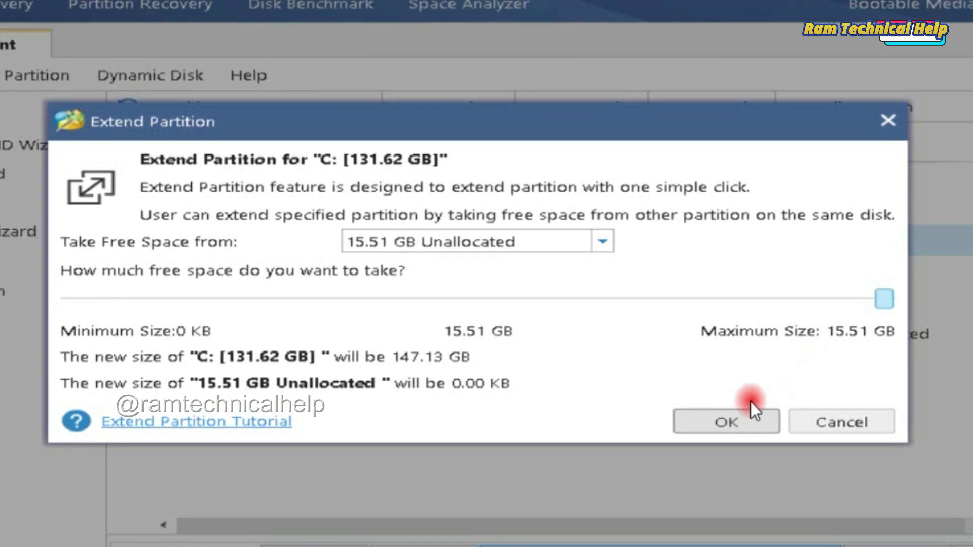
pyautogui.click(734, 421)
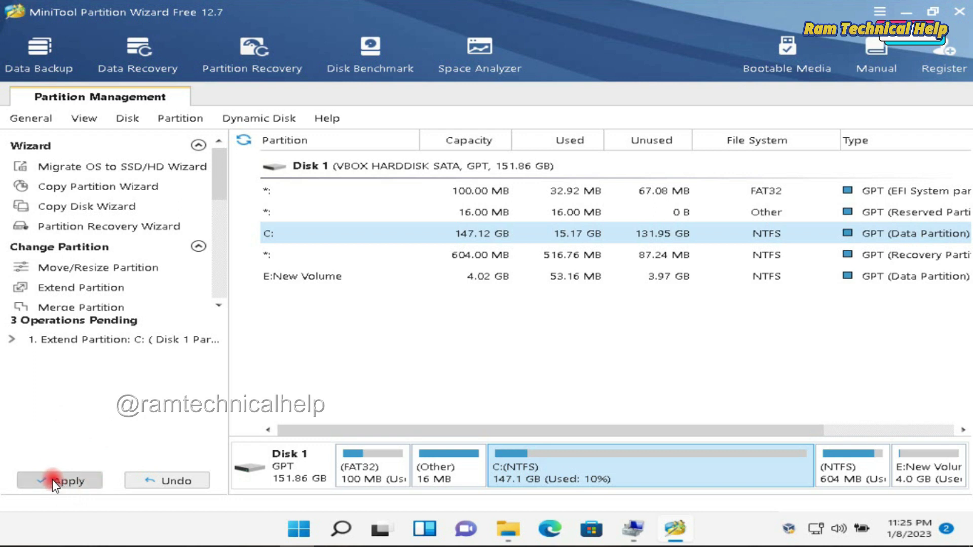
# - Apply the pending partition changes, acknowledge the completion message, and exit MiniTool Partition Wizard
pyautogui.click(52, 479)
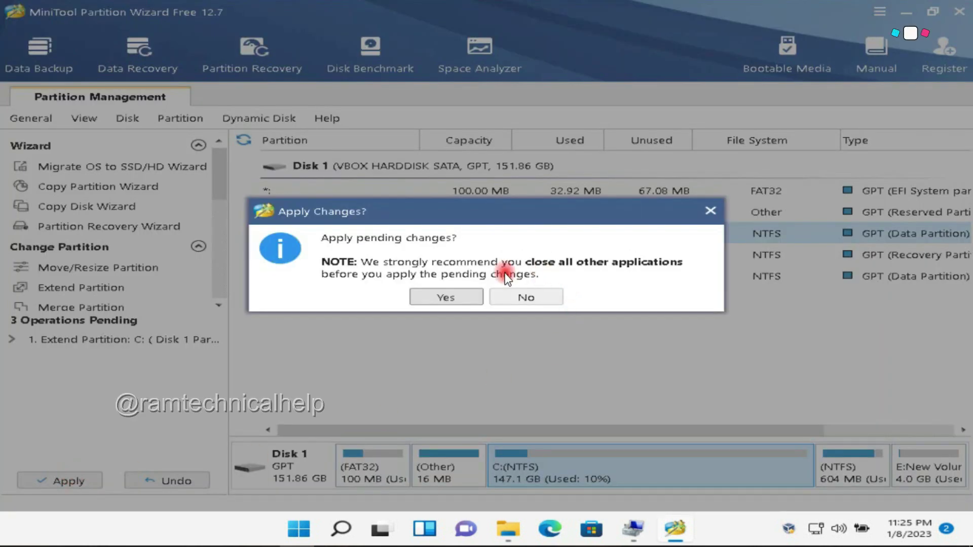
pyautogui.click(448, 296)
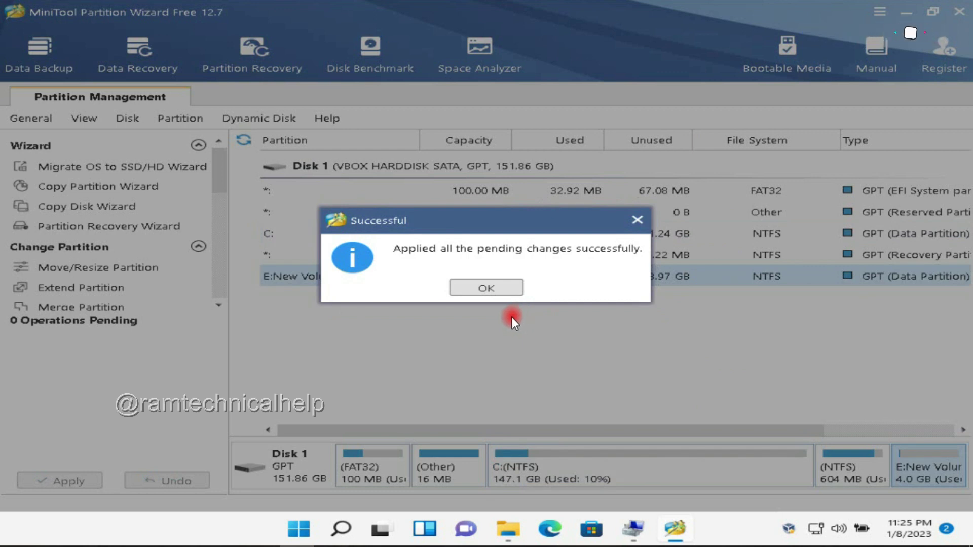
pyautogui.click(496, 288)
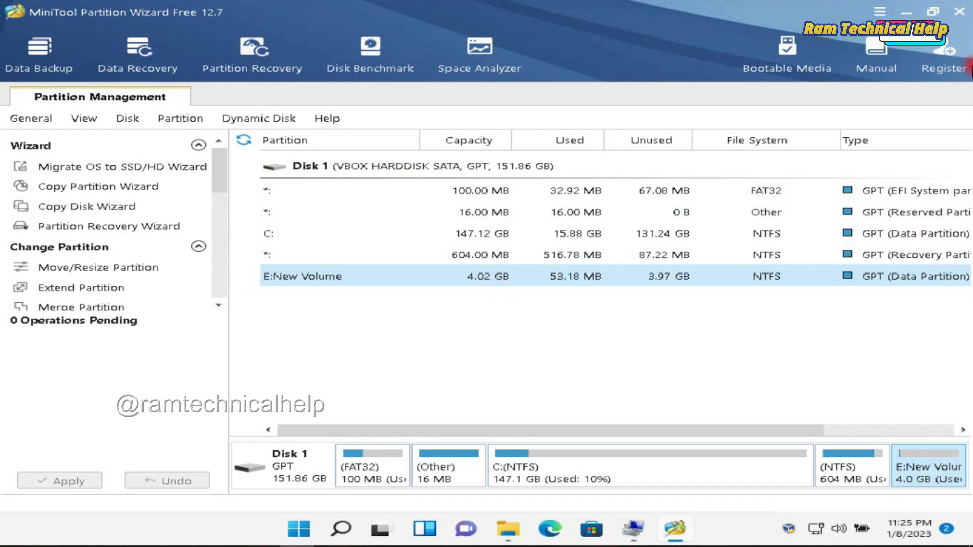
pyautogui.click(959, 12)
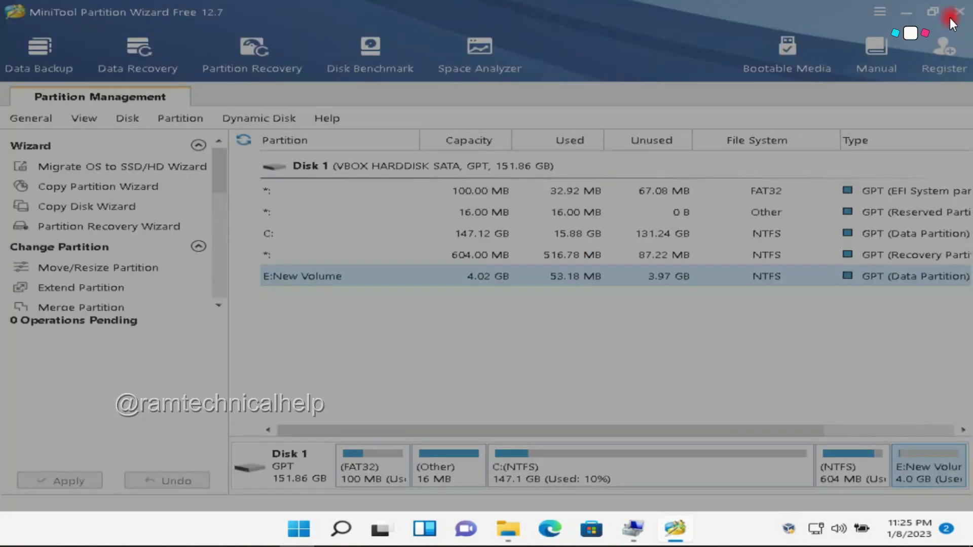
pyautogui.click(448, 290)
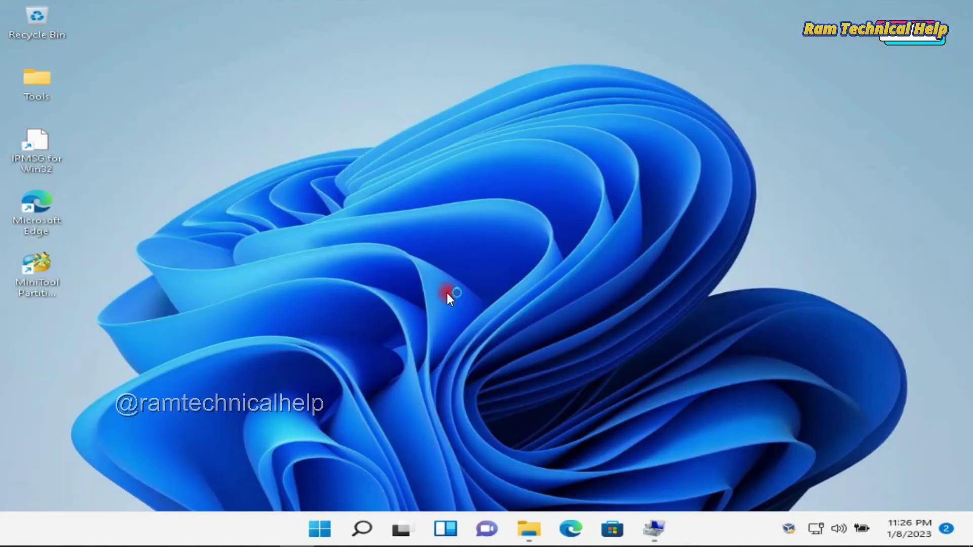
# - Check the C: drive's size in File Explorer's This PC and in Disk Management, closing both windows when done
pyautogui.click(529, 529)
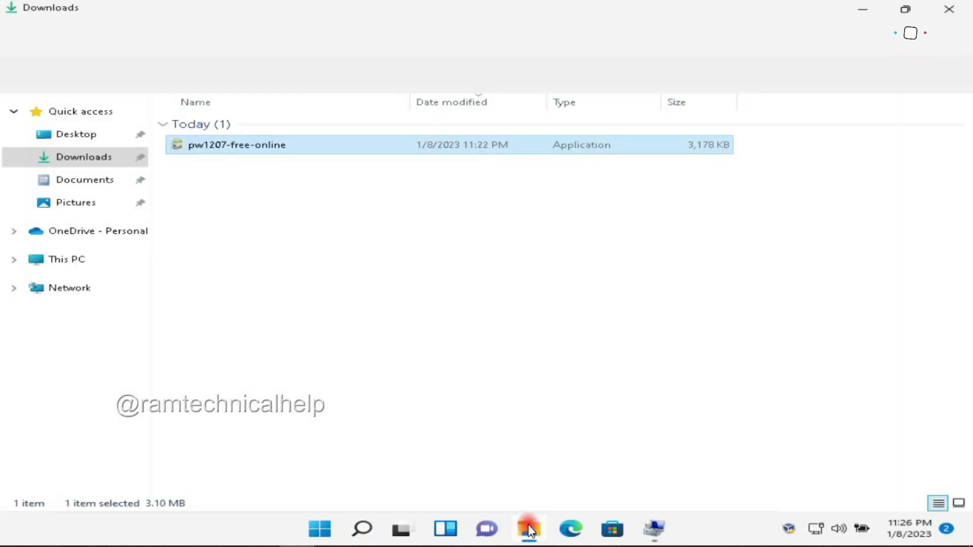
pyautogui.click(74, 262)
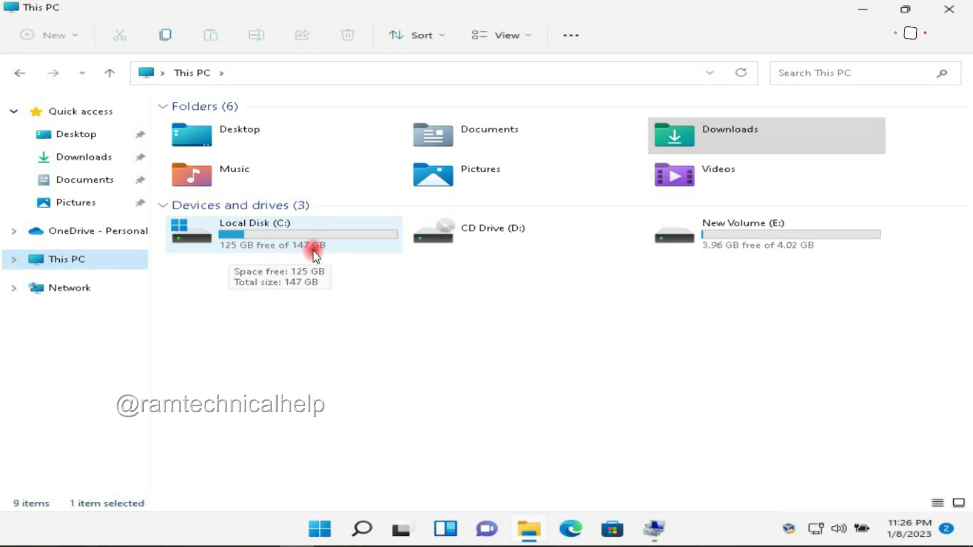
pyautogui.rightClick(72, 259)
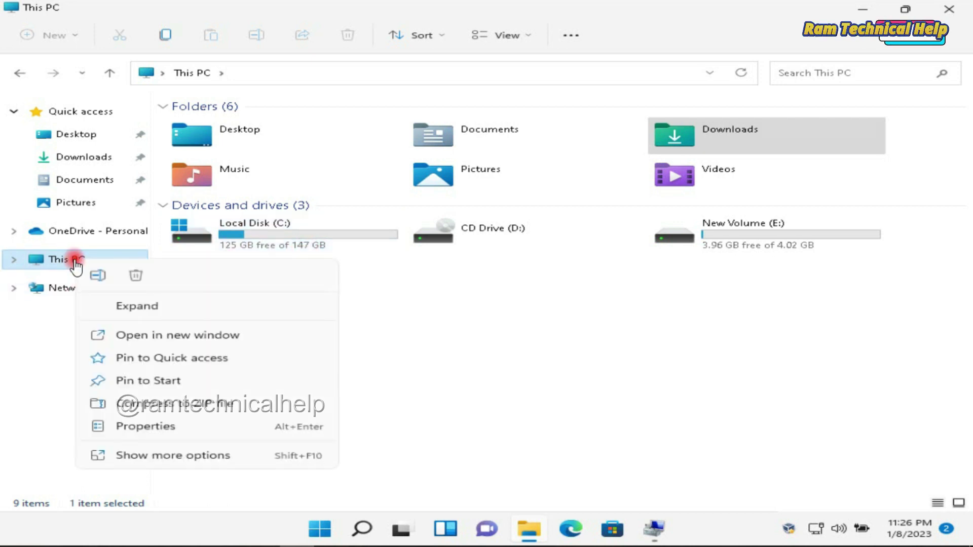
pyautogui.click(133, 456)
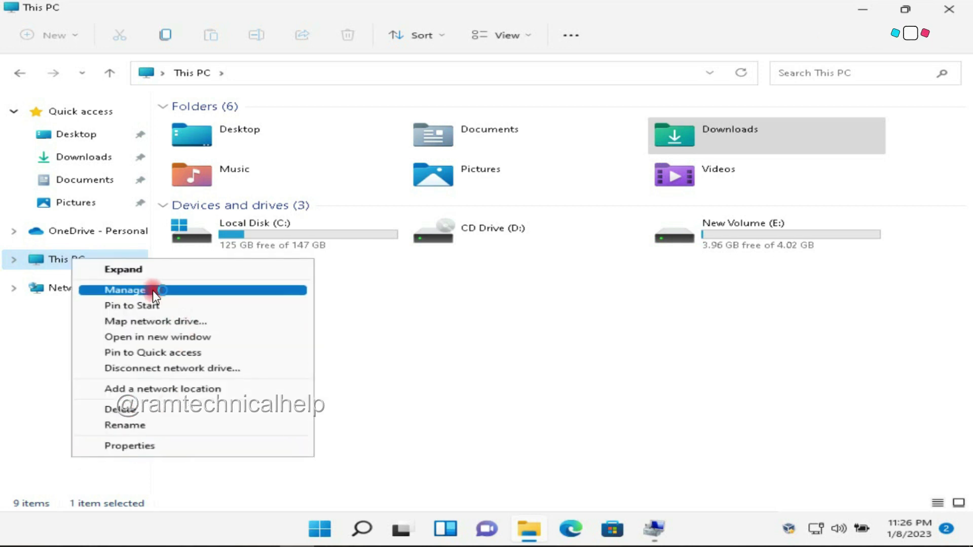
pyautogui.click(153, 291)
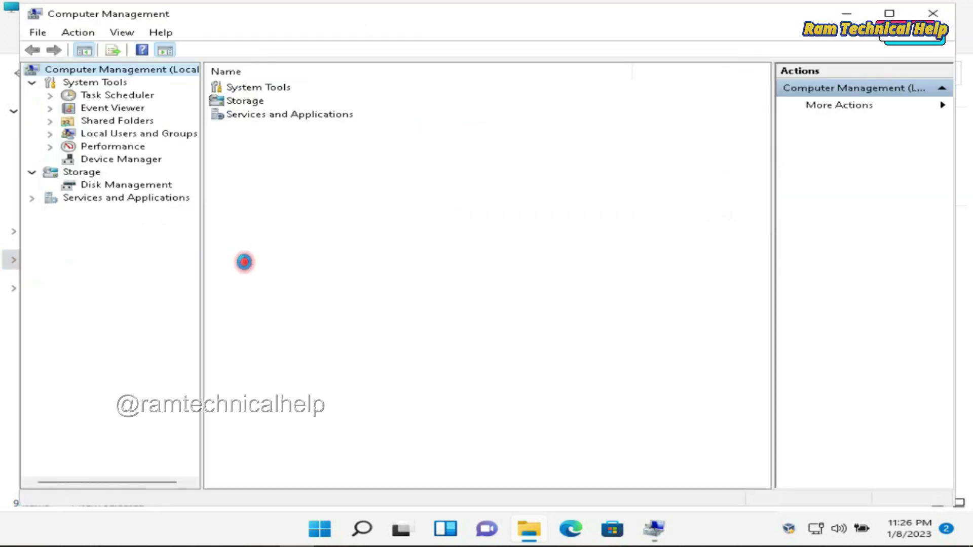
pyautogui.click(117, 185)
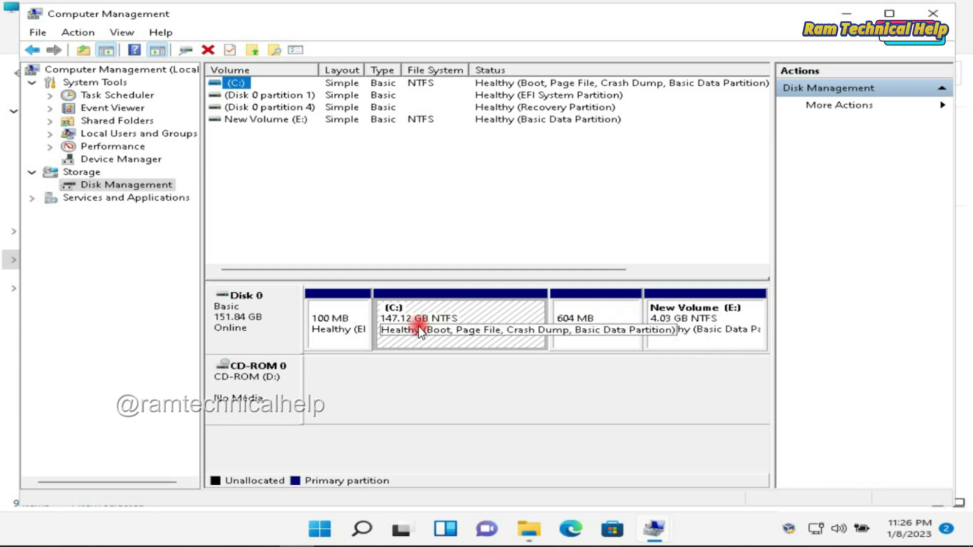
pyautogui.click(931, 11)
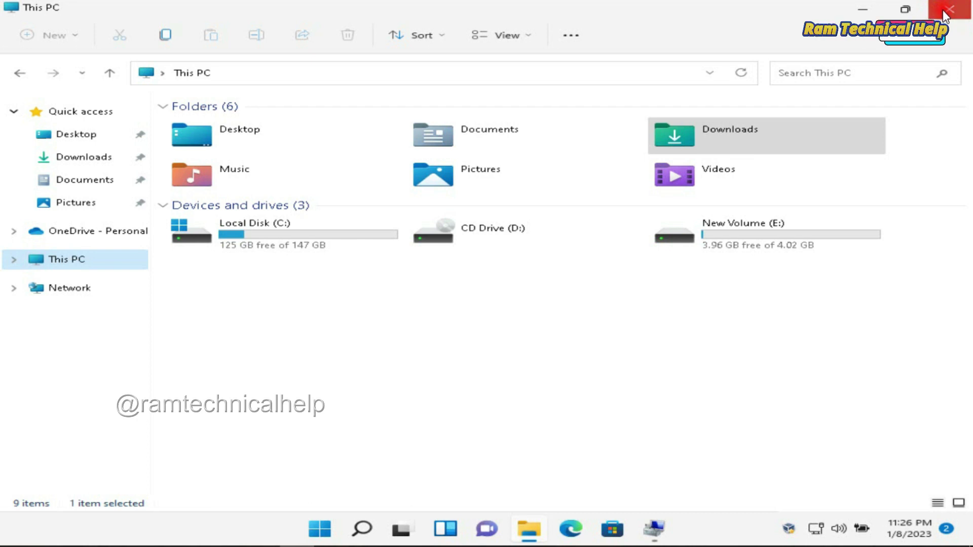
pyautogui.click(943, 10)
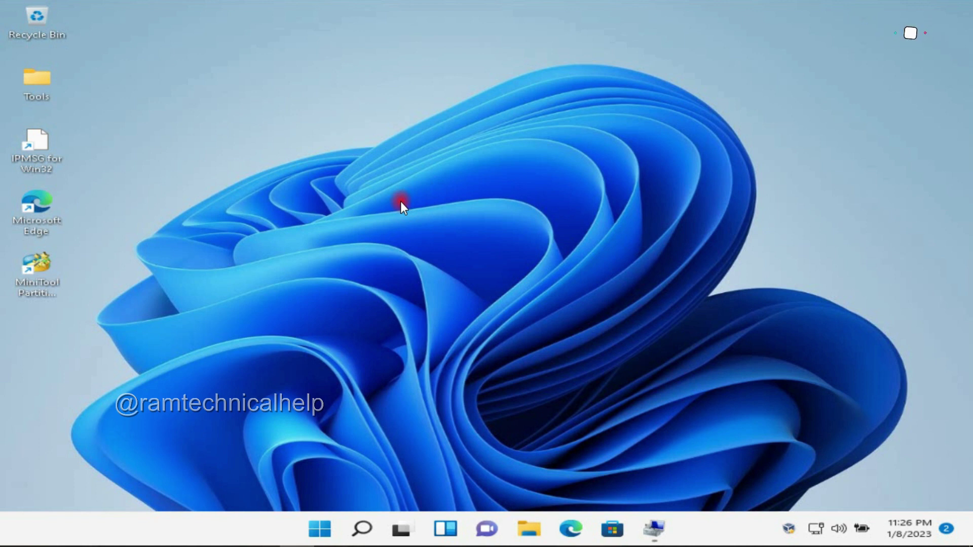